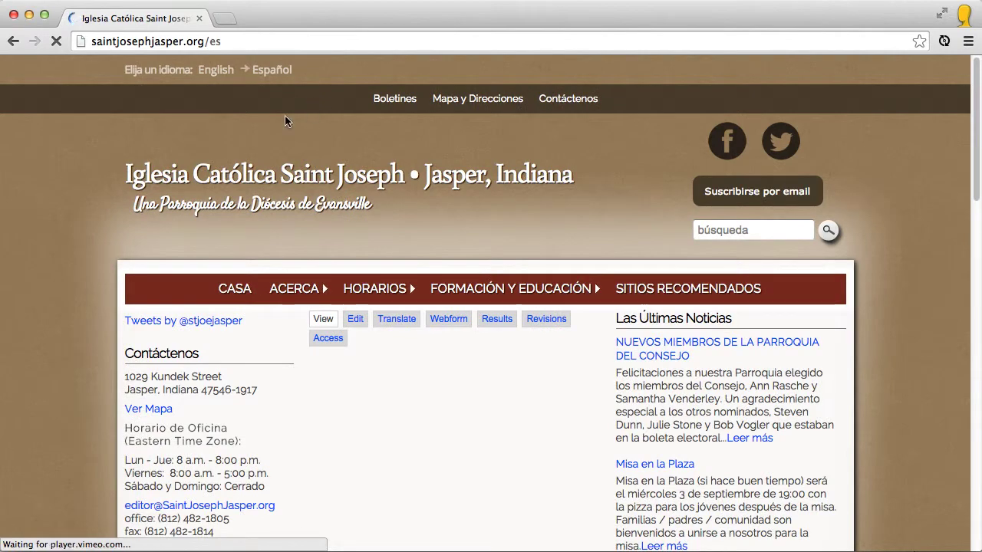
- Open the BOSCO NEWS item from the Spanish home page's latest news and show its translations overview
scroll(89, 189, "down", 5)
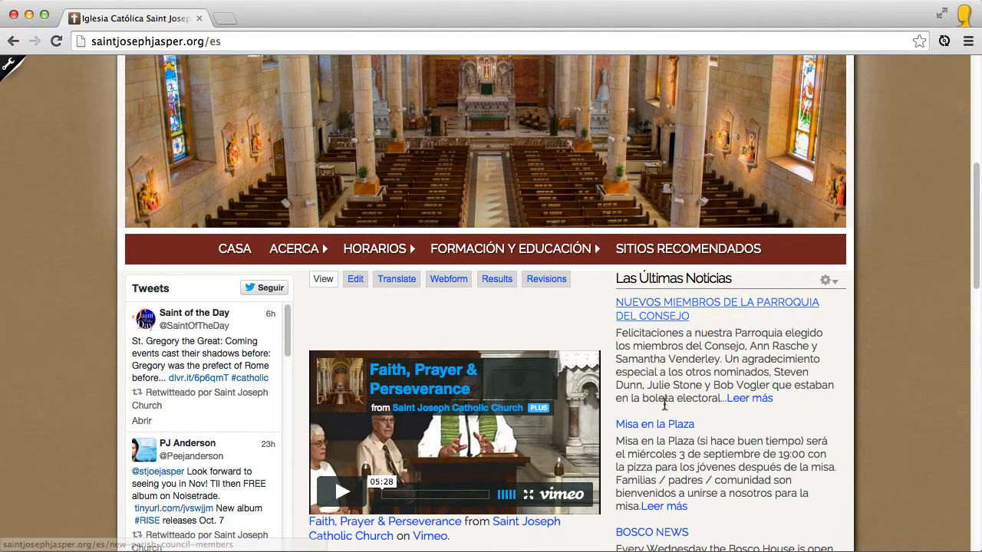
scroll(754, 459, "up", 10)
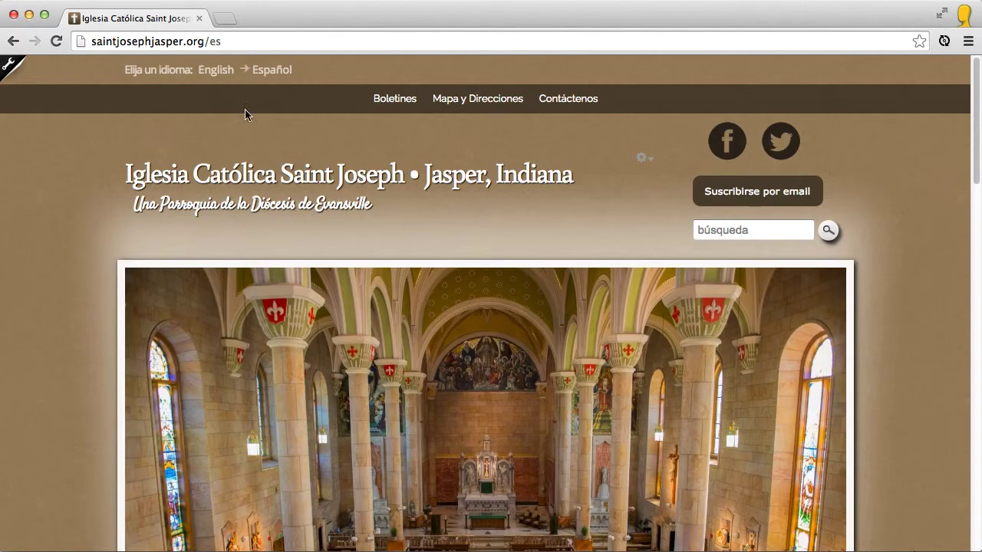
scroll(858, 333, "down", 10)
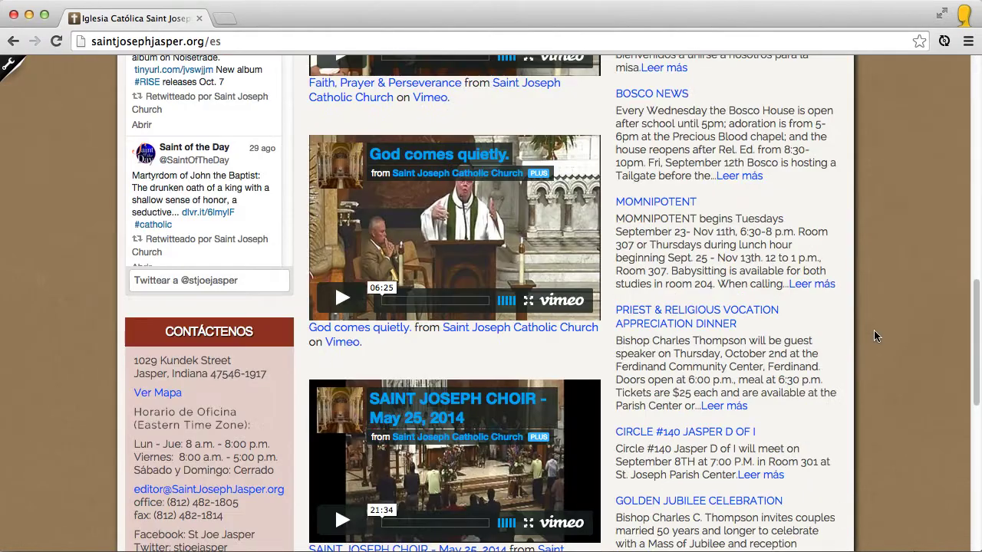
scroll(885, 332, "up", 1)
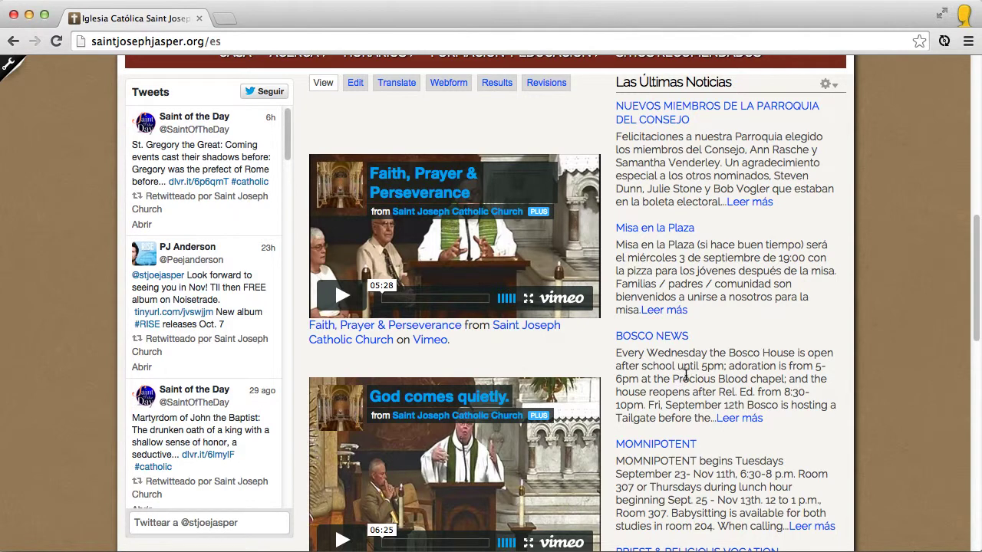
left_click(650, 337)
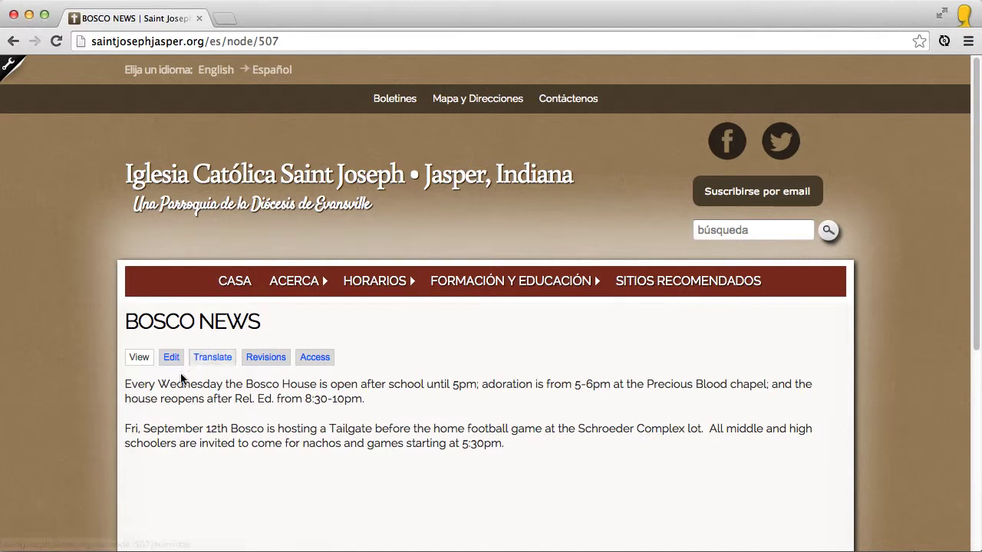
left_click(212, 362)
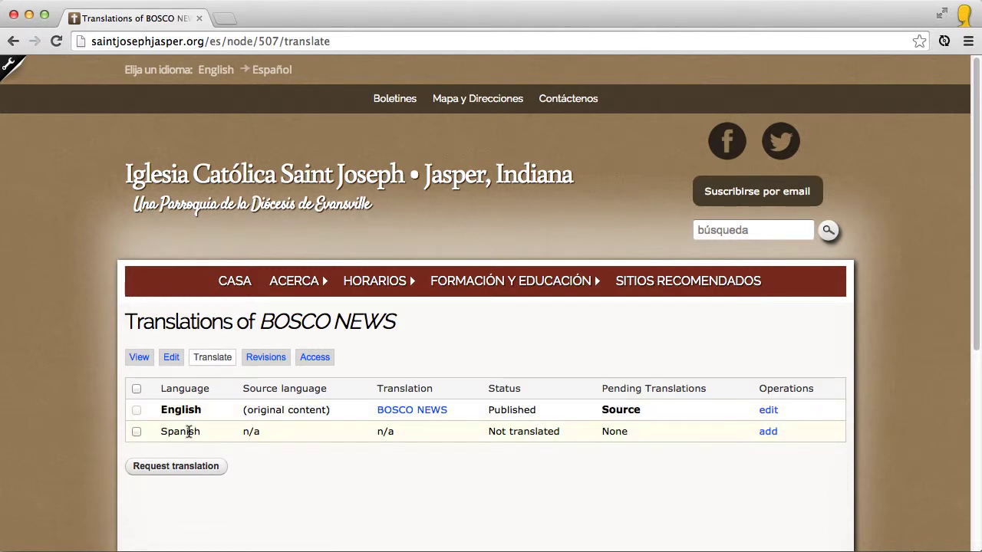
- Open the form for manually adding a Spanish translation of BOSCO NEWS and review its title and body
left_click(766, 432)
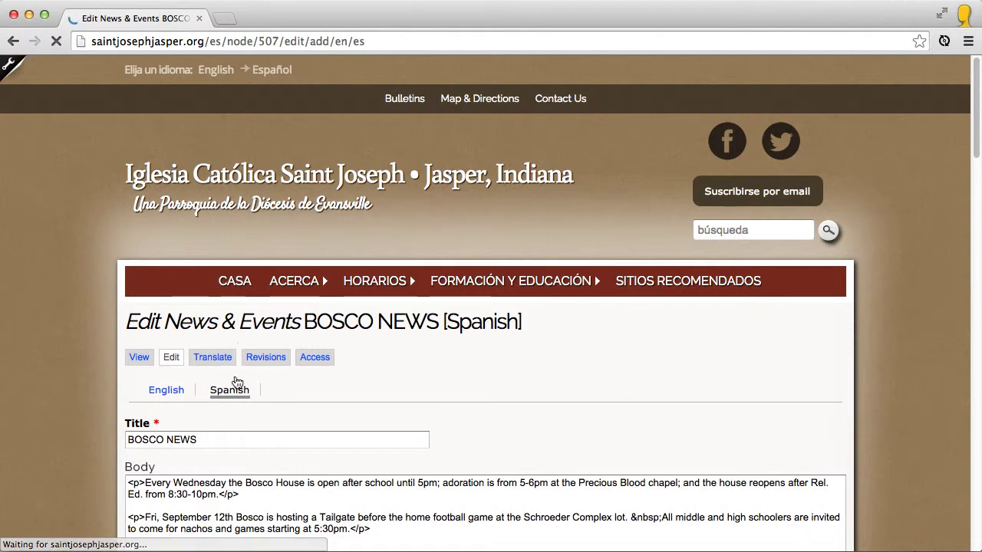
left_click(167, 439)
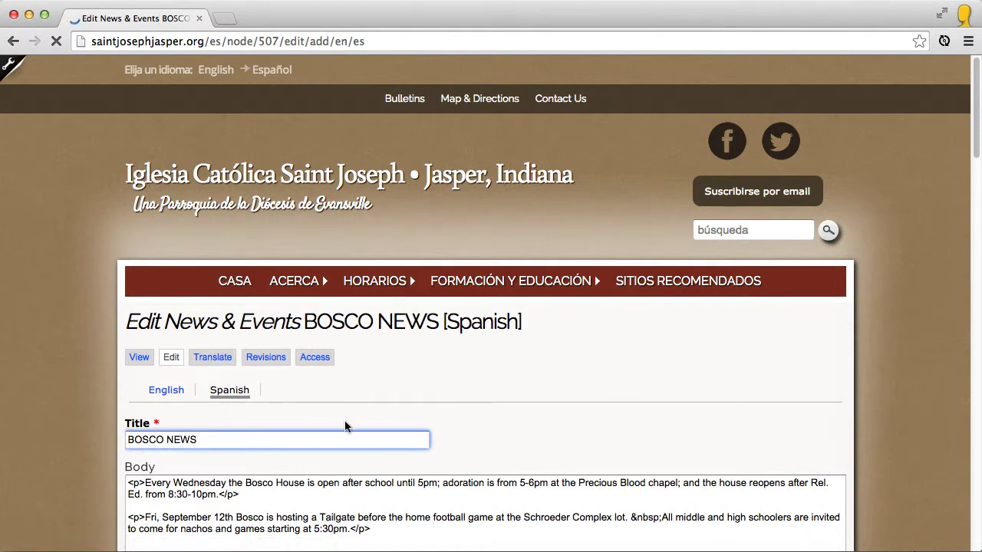
scroll(66, 364, "down", 3)
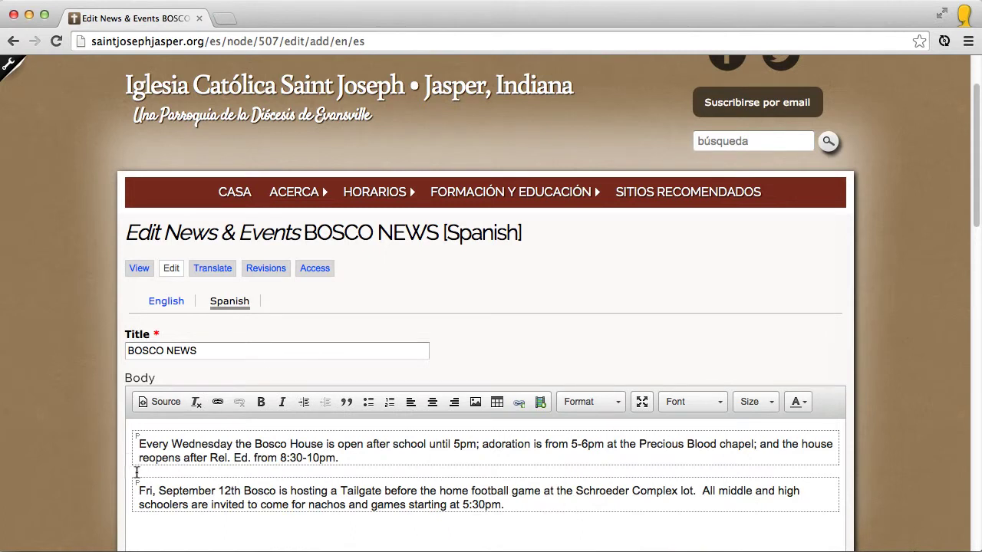
scroll(129, 464, "down", 2)
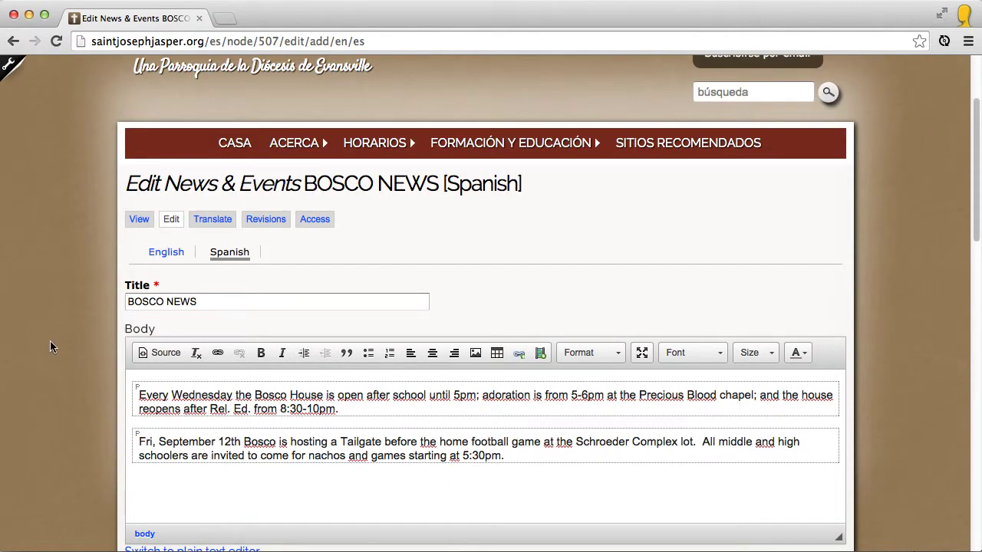
- Request a Spanish translation of BOSCO NEWS from its translations overview and open the translated page, dismissing the browser's translation offer
left_click(207, 221)
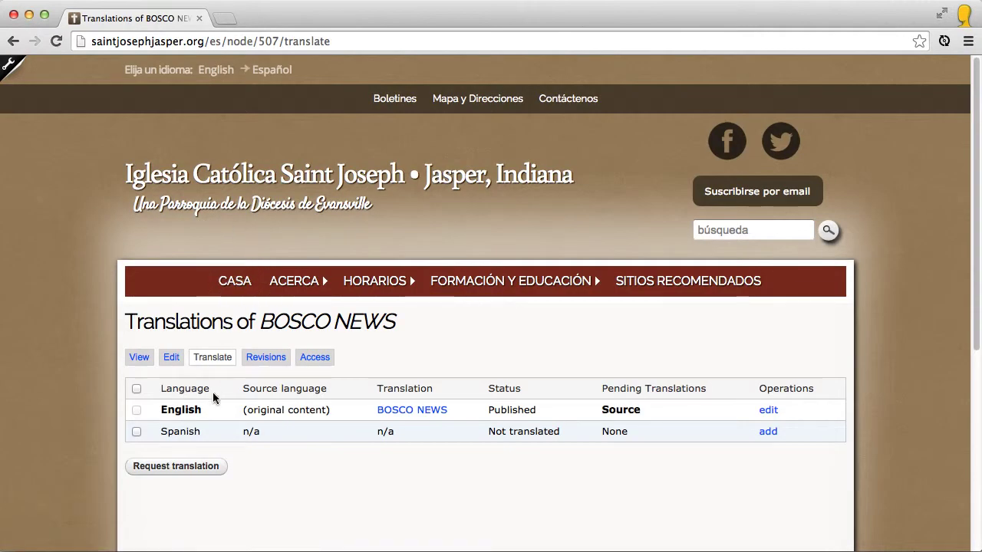
left_click(137, 432)
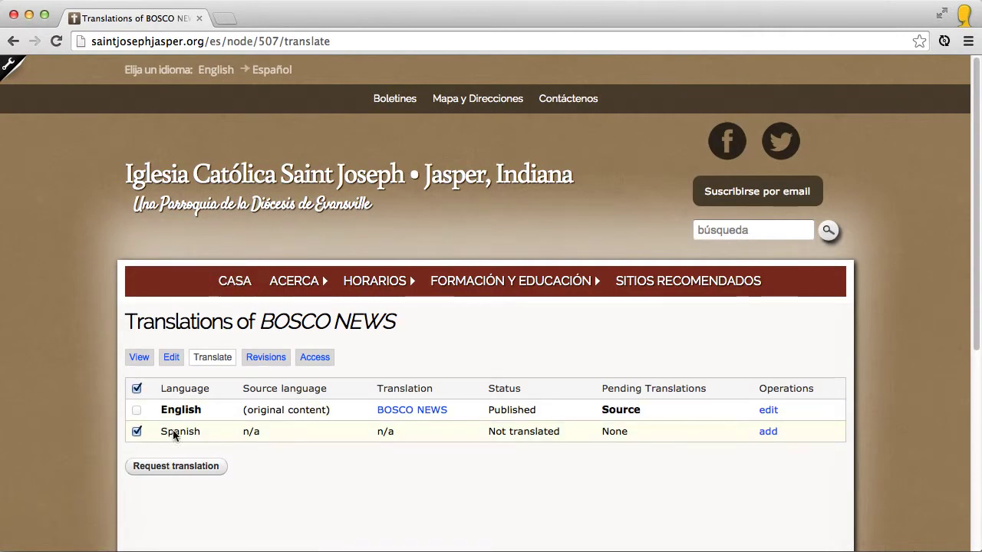
left_click(192, 468)
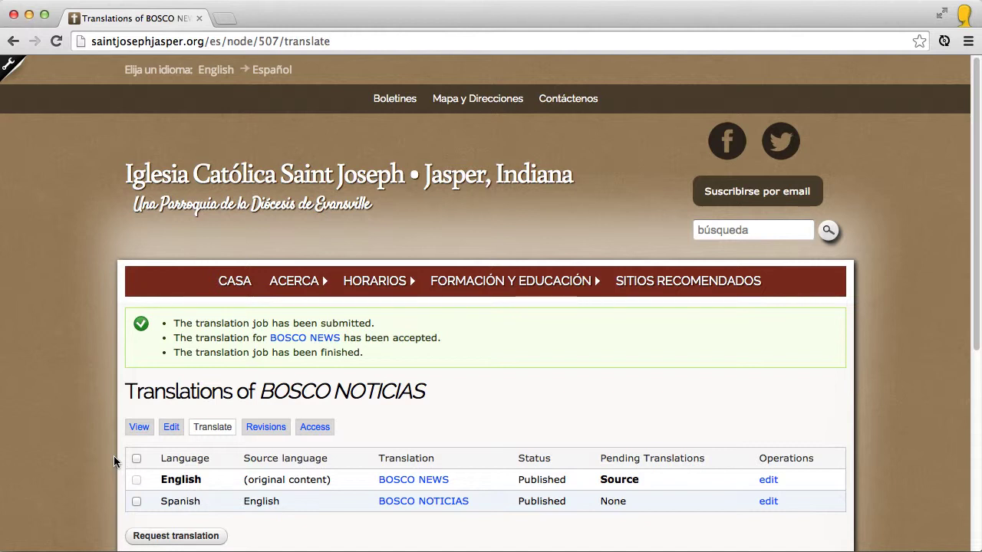
left_click(413, 503)
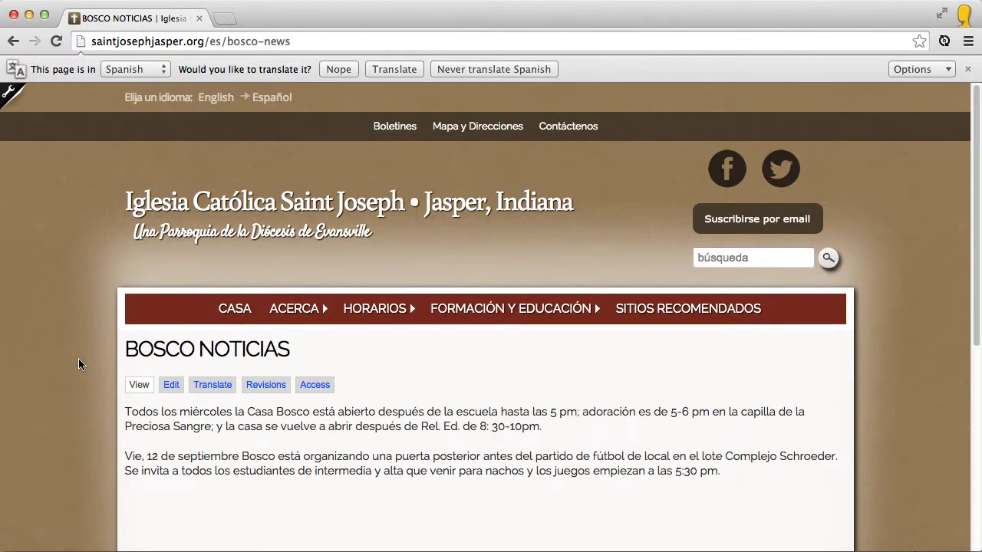
left_click(967, 69)
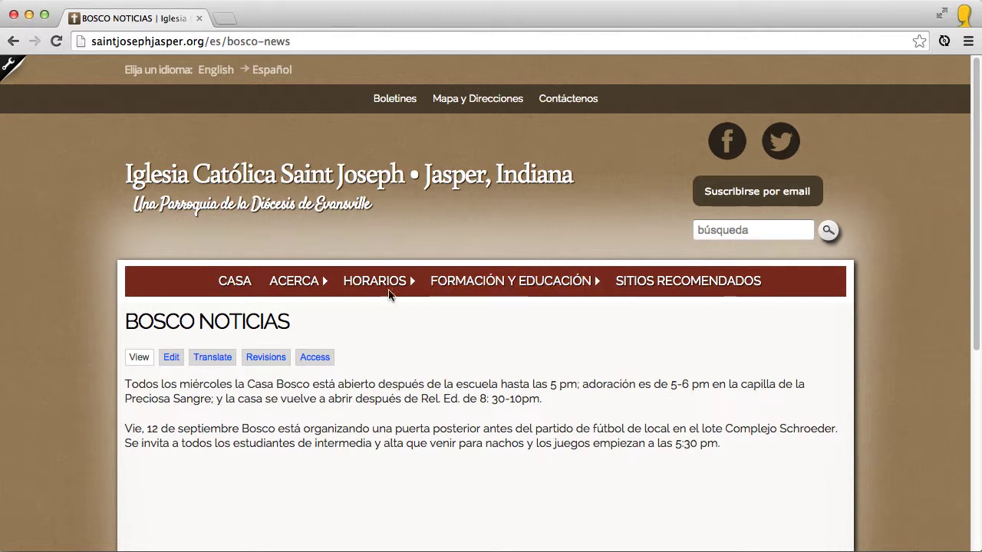
- Open the Confession Schedule page under Horarios and show its translations overview
mouse_move(394, 286)
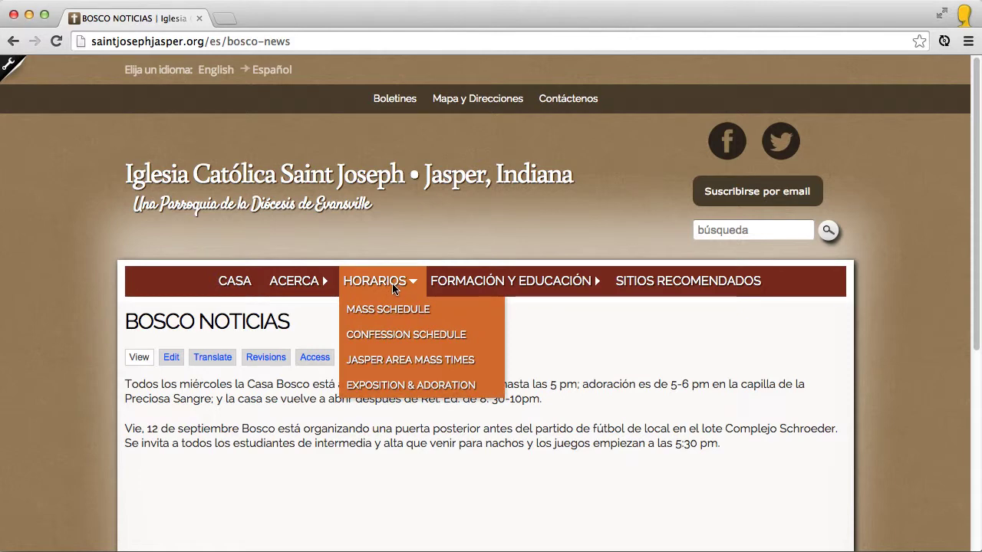
left_click(393, 340)
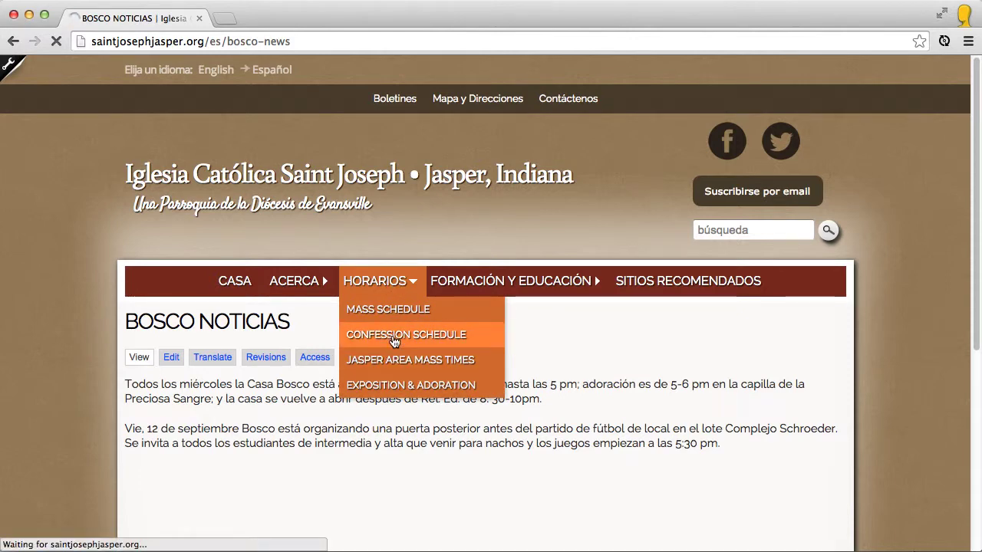
scroll(394, 338, "down", 5)
scroll(401, 406, "down", 1)
scroll(414, 414, "down", 1)
left_click(402, 374)
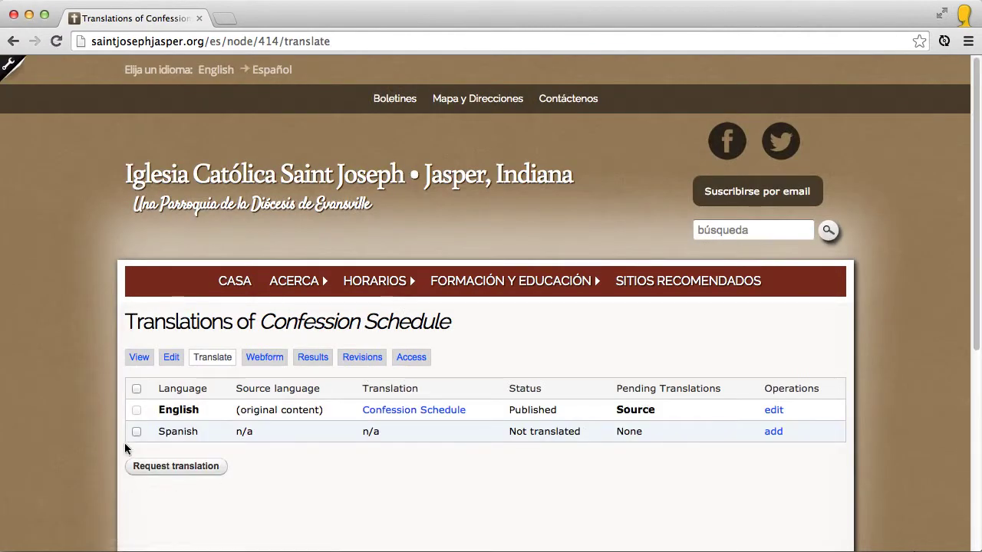
- Request a Spanish translation of the Confession Schedule page and view the translated page
left_click(137, 431)
left_click(149, 469)
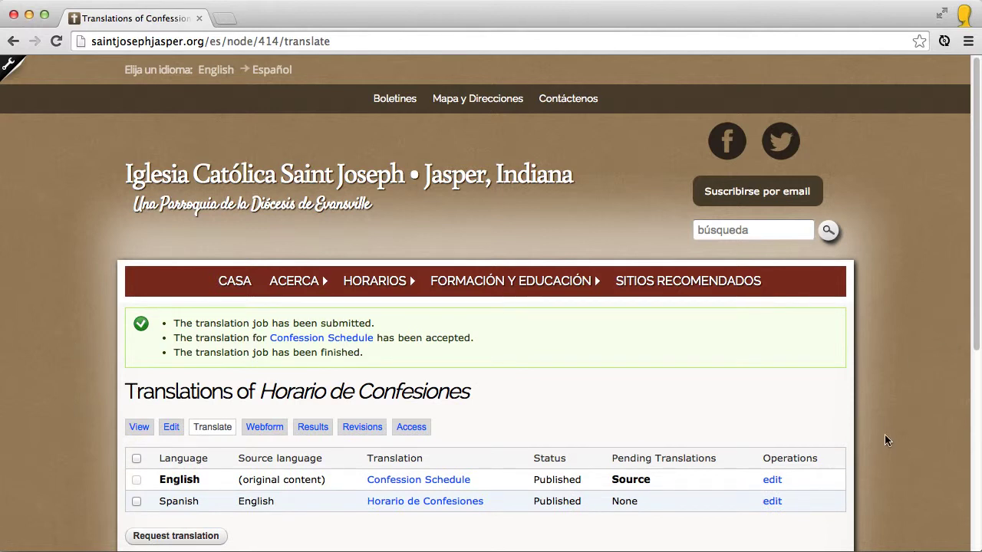
left_click(452, 503)
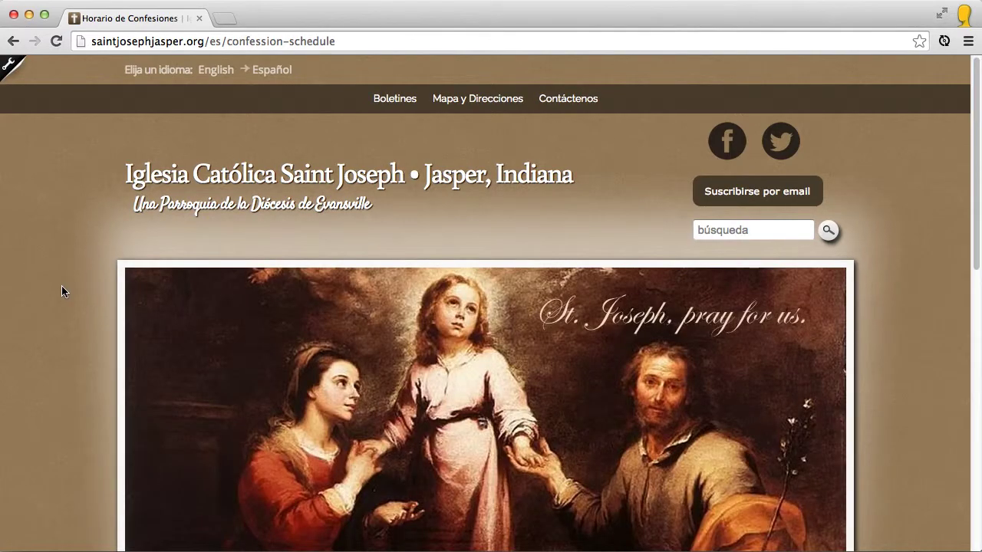
scroll(61, 292, "down", 5)
scroll(61, 290, "down", 1)
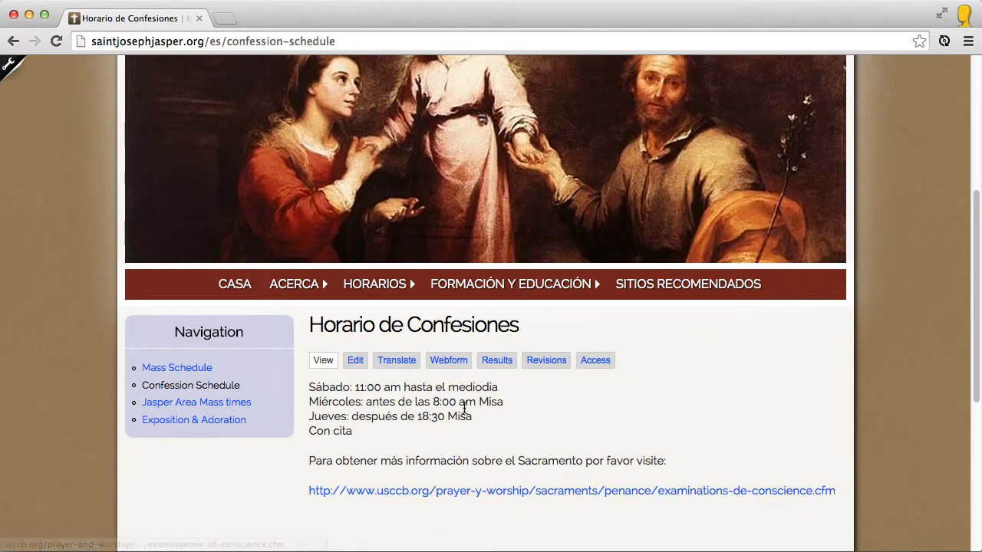
- Open the Spanish Confession Schedule page for editing and review its translated title, body and remaining settings
left_click(356, 362)
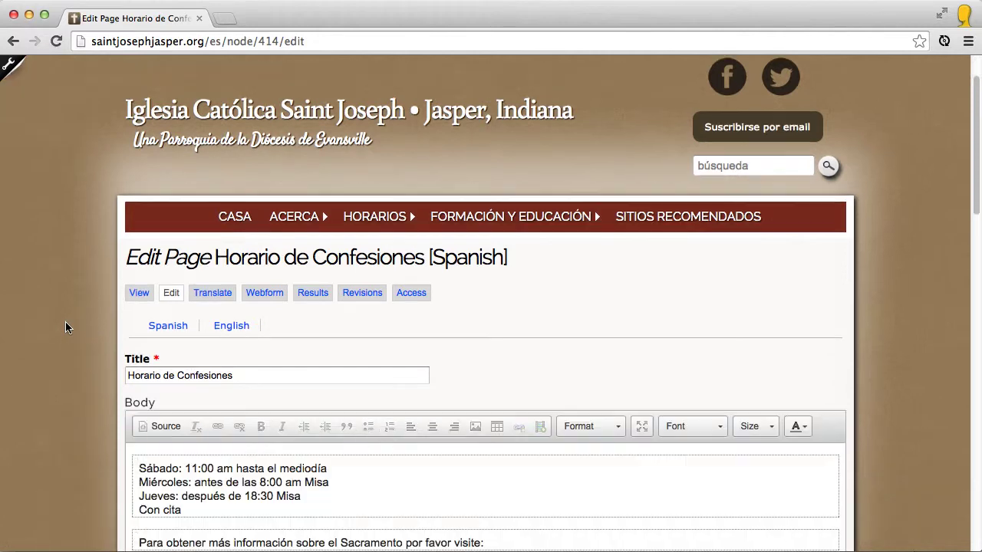
scroll(115, 318, "down", 2)
scroll(110, 355, "down", 2)
scroll(22, 398, "down", 2)
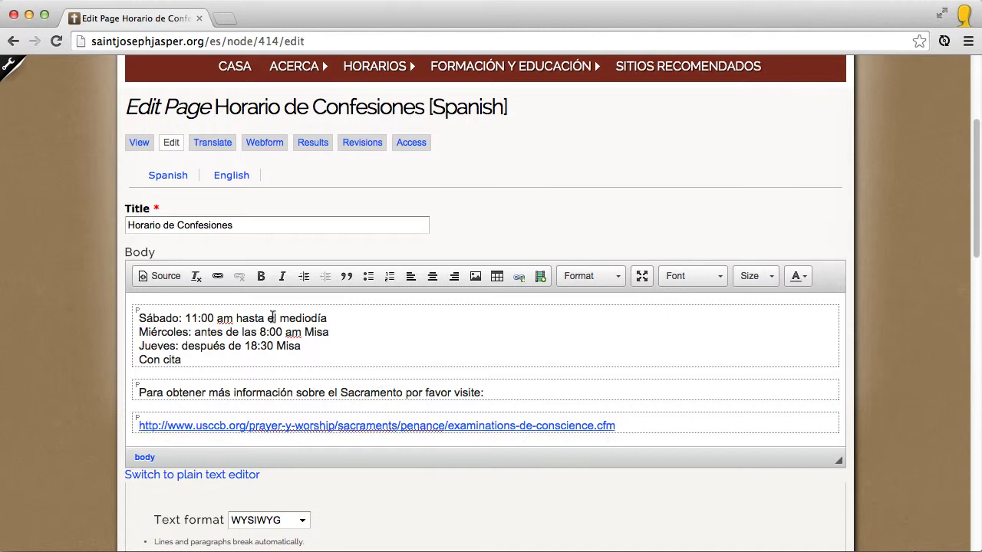
scroll(116, 375, "down", 2)
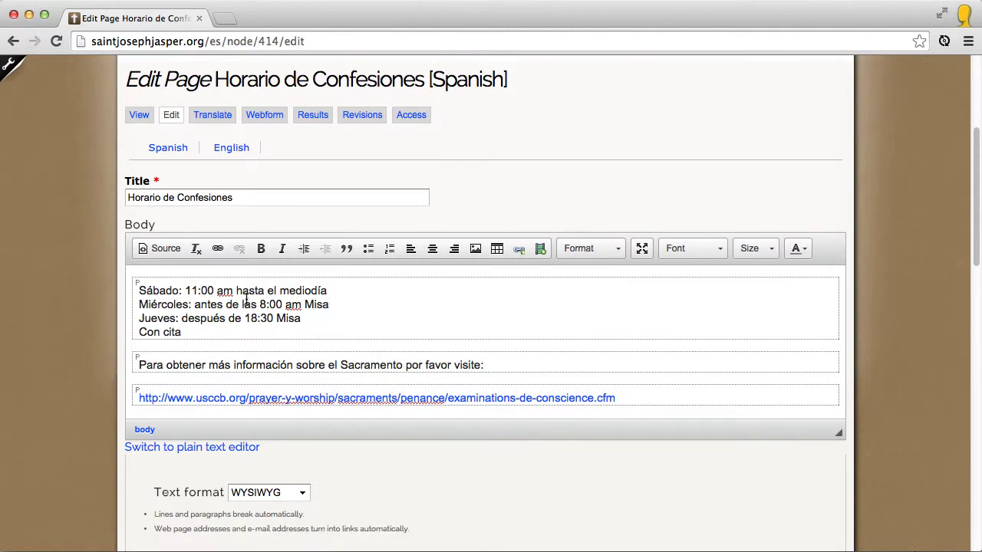
scroll(61, 331, "down", 1)
scroll(63, 331, "up", 4)
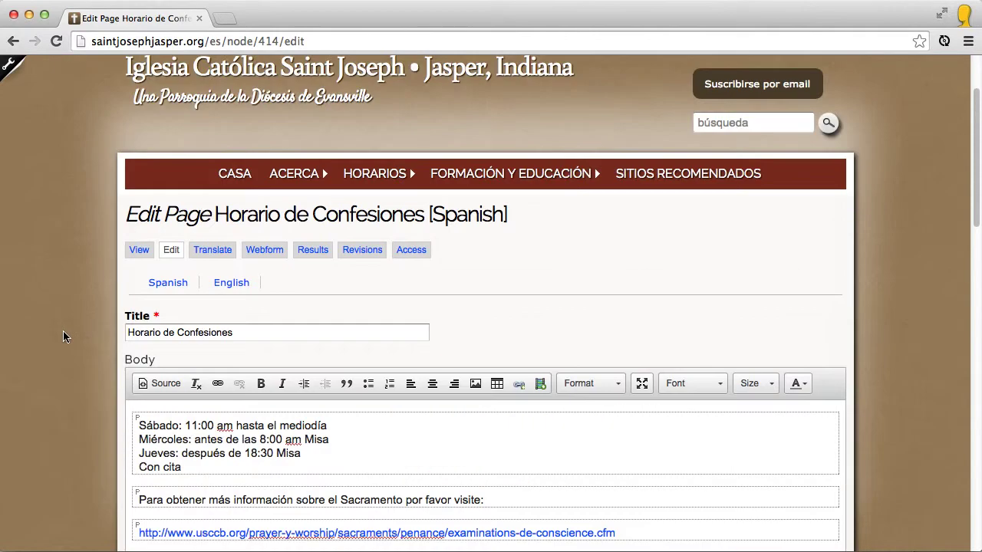
scroll(68, 327, "down", 8)
scroll(69, 326, "down", 1)
scroll(71, 323, "up", 2)
scroll(71, 321, "up", 10)
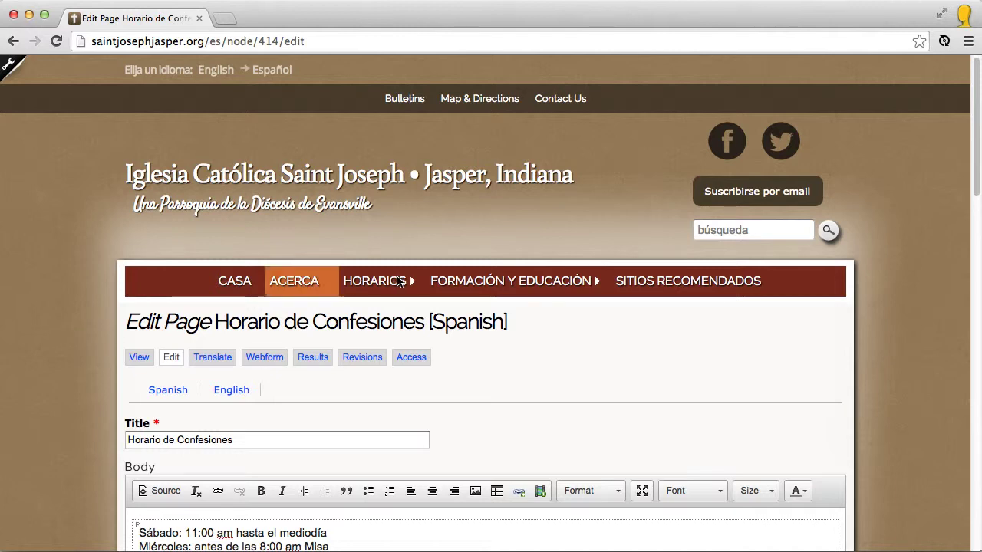
- Compare the entries under Horarios with the page's menu settings and select the menu link title text
mouse_move(413, 284)
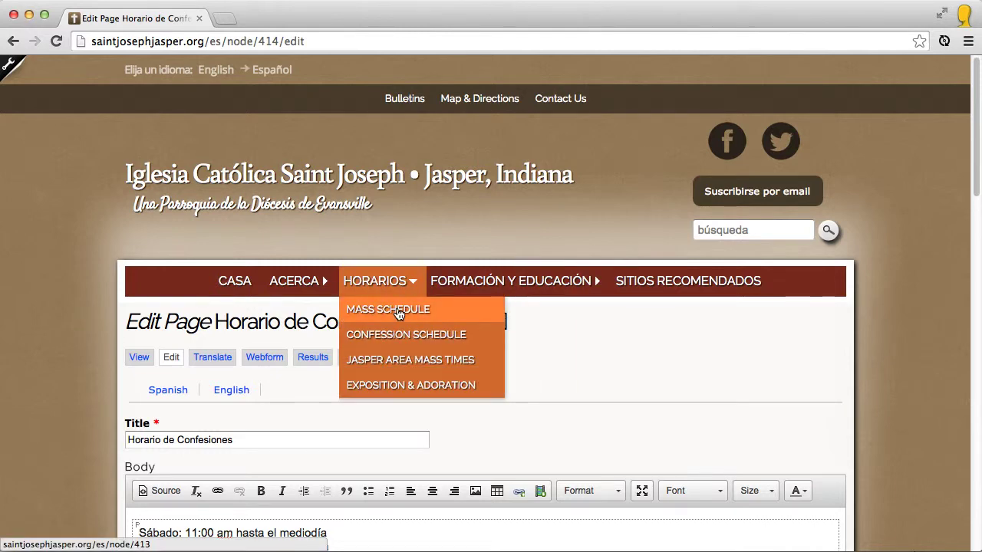
scroll(73, 333, "down", 6)
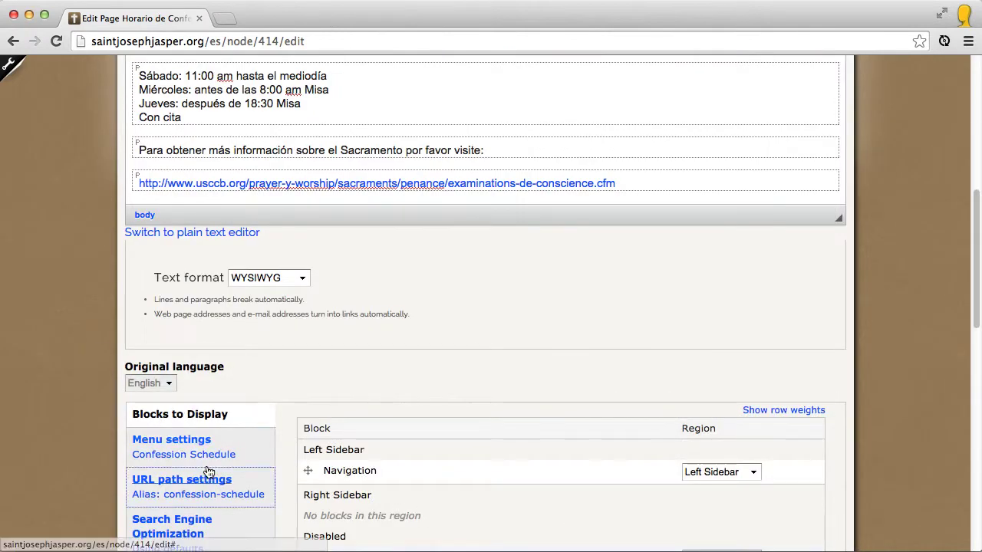
left_click(211, 452)
left_click(335, 460)
left_click_drag(405, 463, 237, 454)
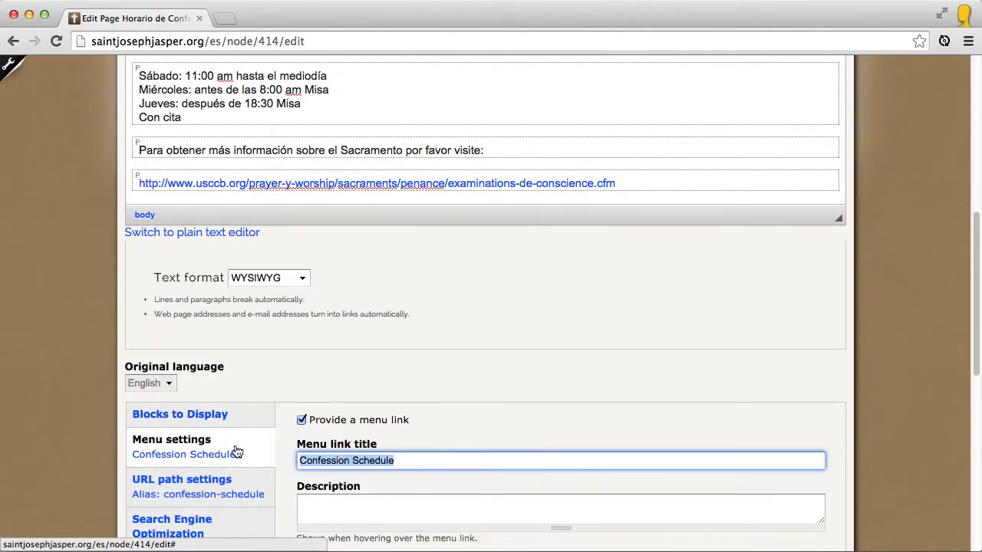
- Return to the Confession Schedule page and copy its Spanish heading "Horario de Confesiones"
scroll(237, 452, "up", 6)
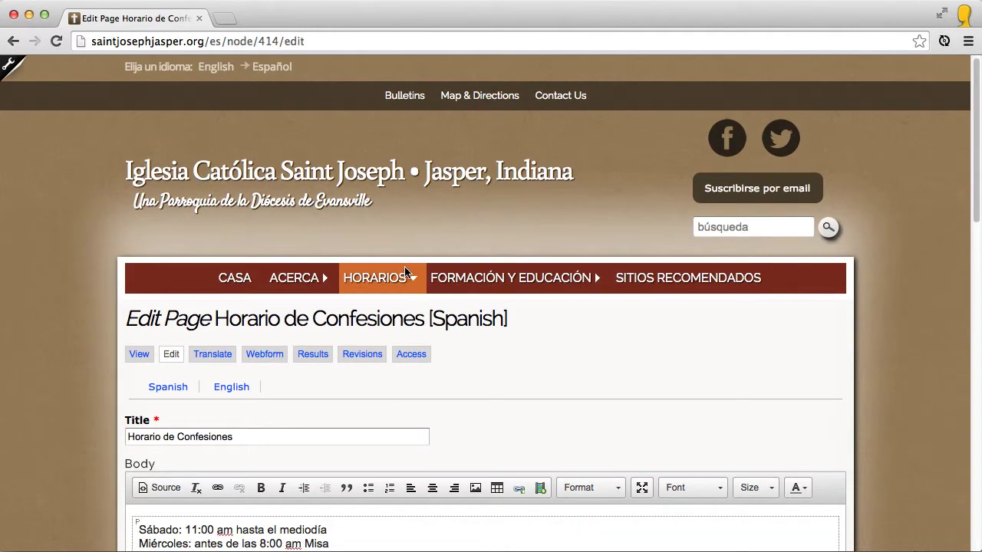
mouse_move(404, 273)
left_click(416, 339)
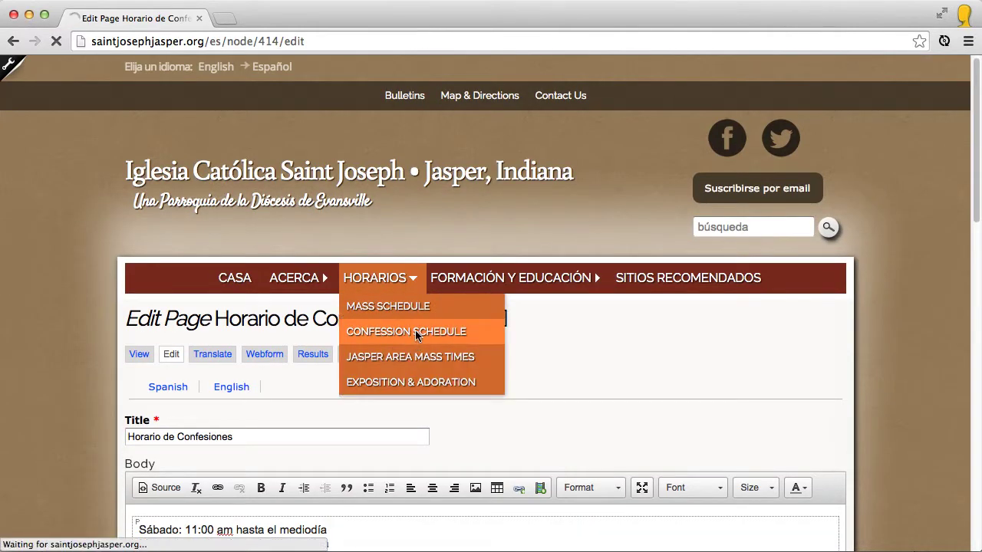
scroll(357, 339, "down", 5)
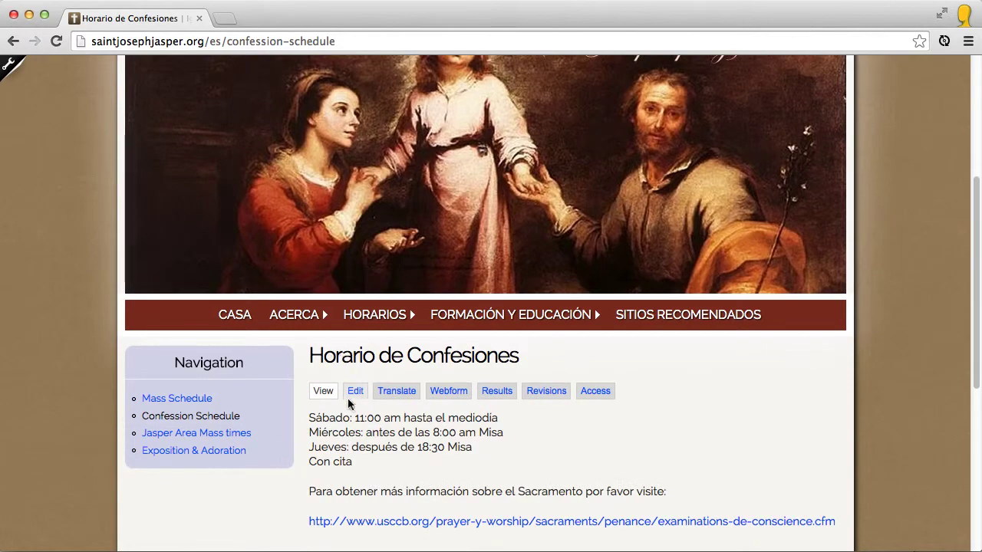
left_click_drag(311, 357, 546, 361)
key("super+c")
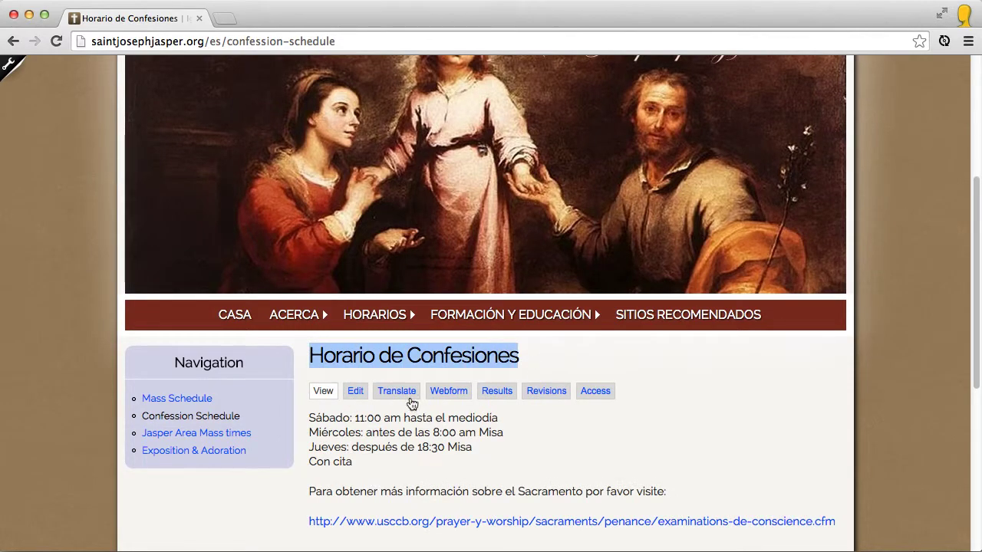
- Set the Spanish Confession Schedule page's menu link title to "Horario de Confesiones", save it and check the entries under Horarios
left_click(355, 390)
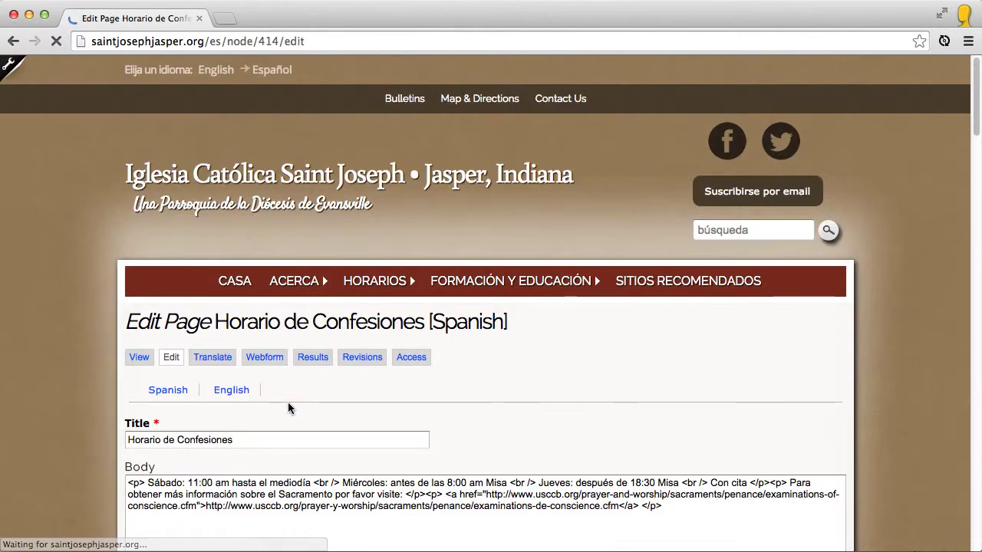
scroll(87, 391, "down", 10)
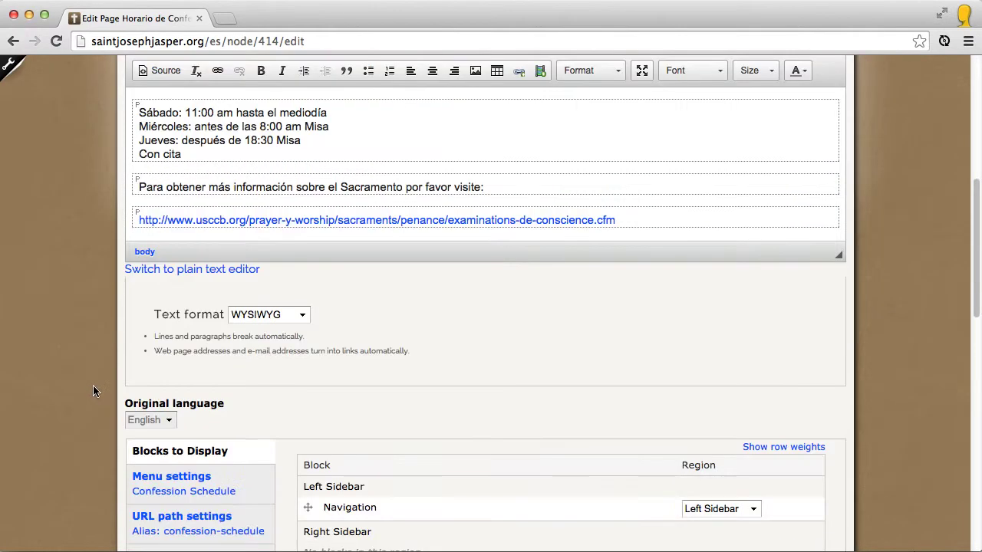
left_click(184, 439)
triple_click(328, 442)
key("super+v")
scroll(110, 388, "down", 9)
left_click(144, 318)
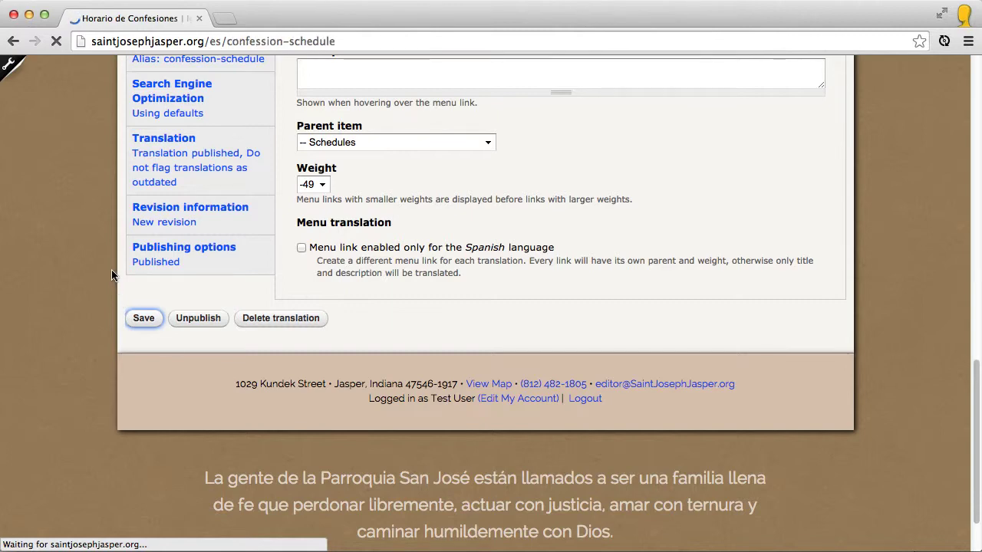
scroll(96, 276, "down", 5)
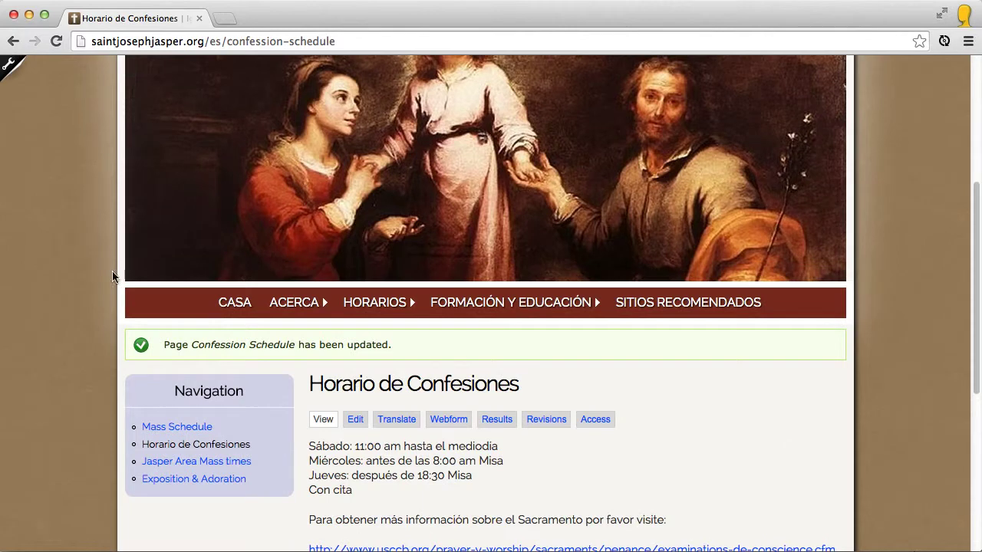
mouse_move(374, 308)
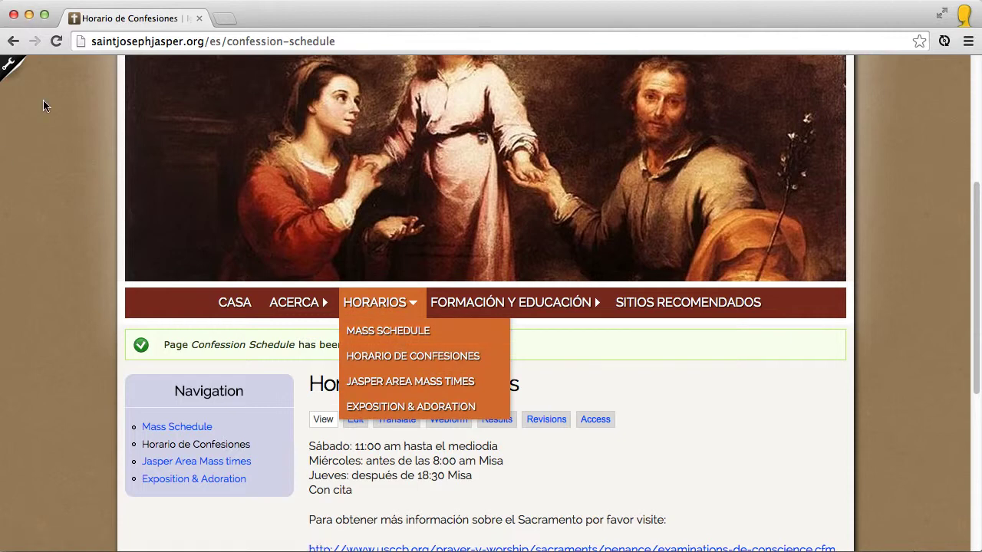
- Open the site's Main menu management list and look through its links and their translate options
left_click(12, 67)
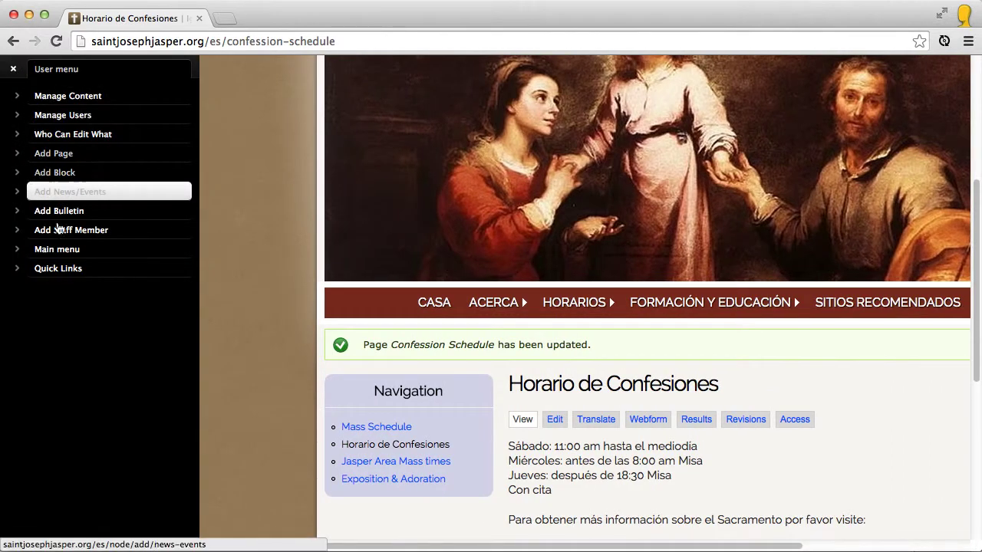
left_click(60, 253)
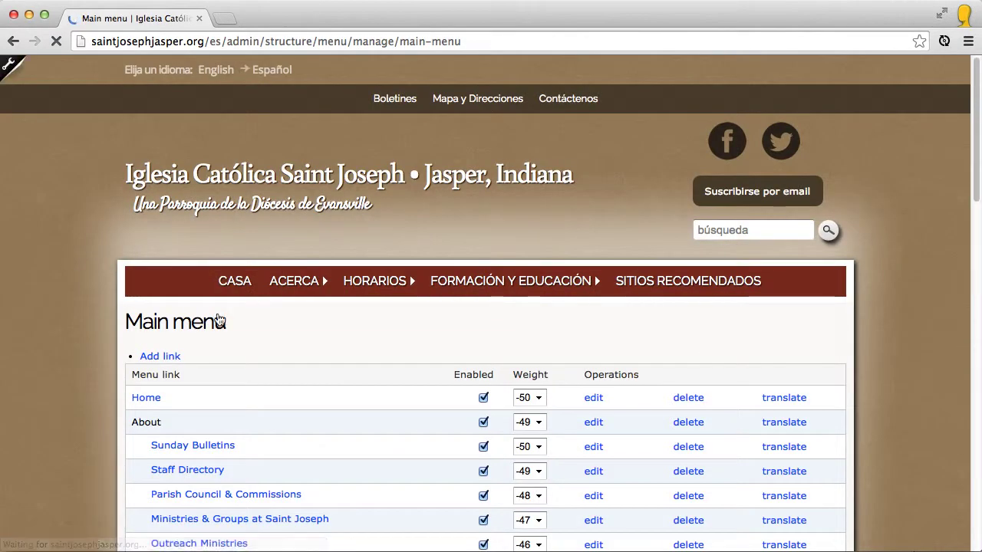
scroll(536, 384, "down", 3)
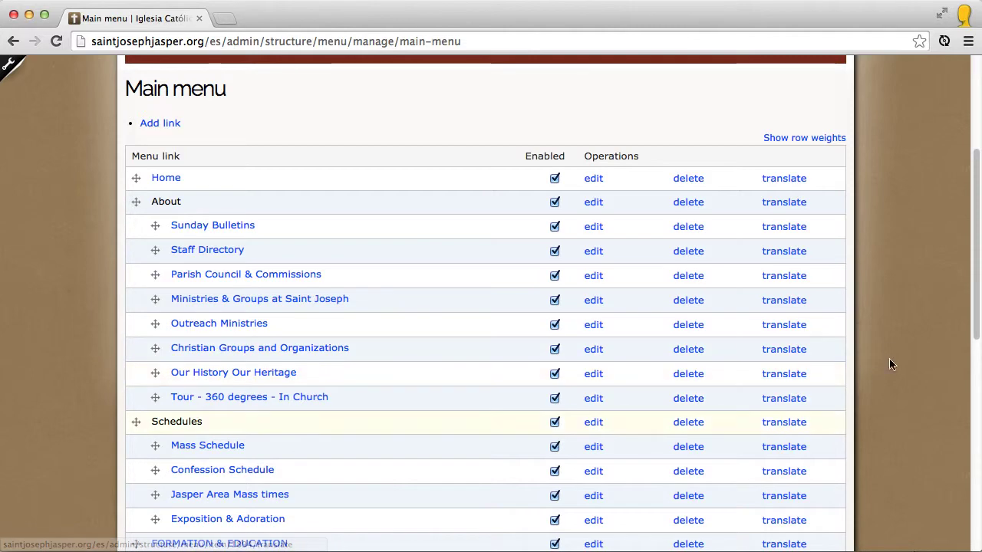
scroll(893, 337, "up", 3)
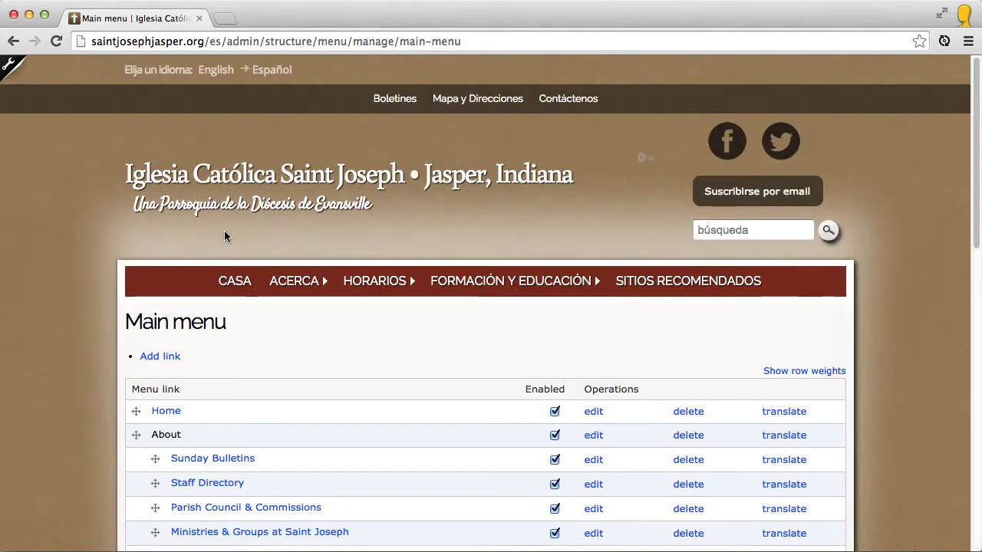
- Open the Spanish home page and examine its language choices and the items under Las Últimas Noticias down to the paging links
left_click(229, 282)
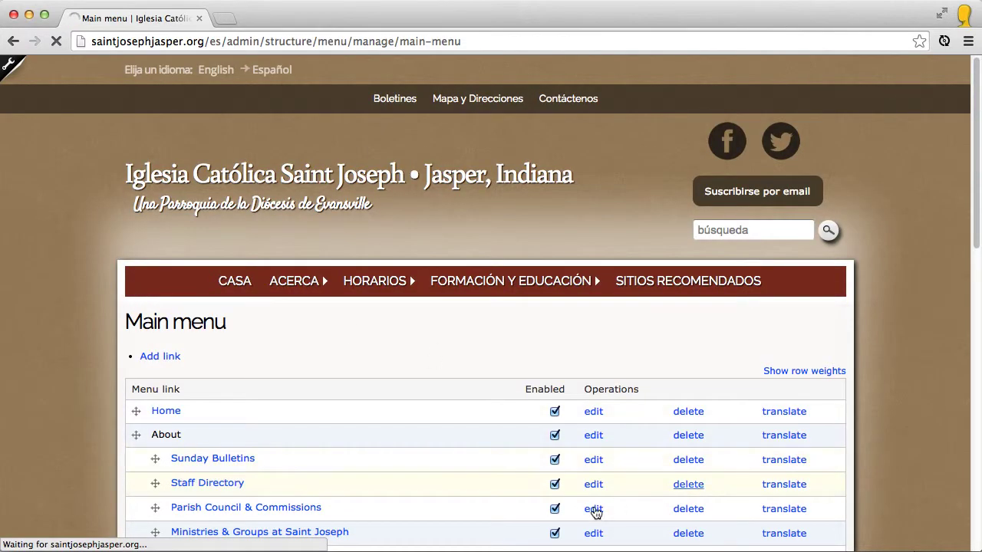
scroll(379, 384, "down", 3)
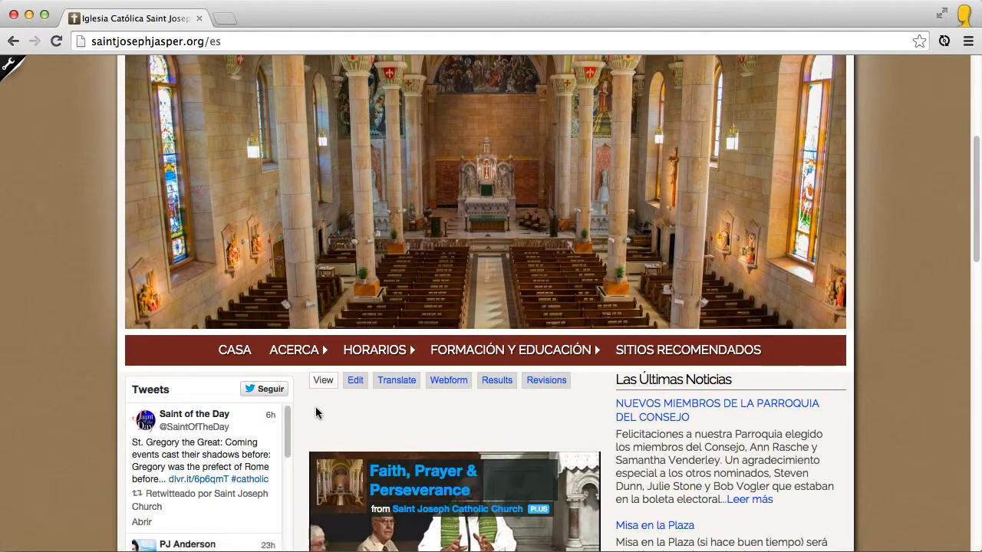
scroll(316, 403, "down", 2)
scroll(895, 353, "up", 5)
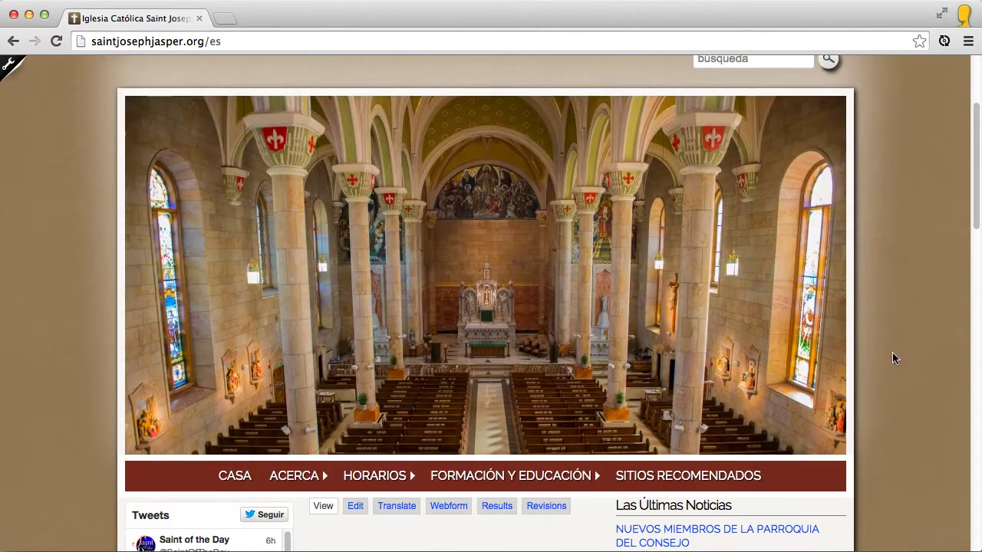
scroll(897, 354, "up", 2)
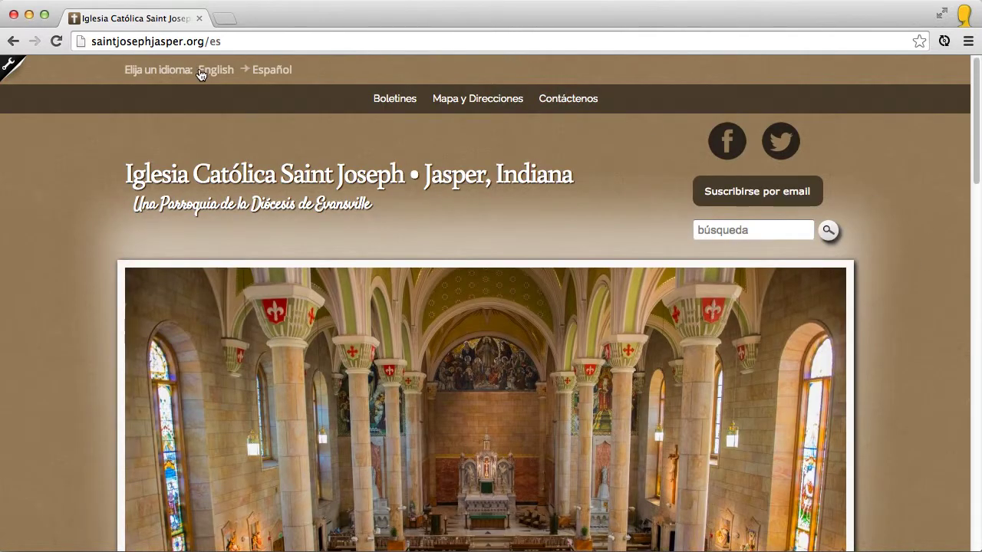
scroll(98, 263, "down", 1)
scroll(97, 260, "down", 5)
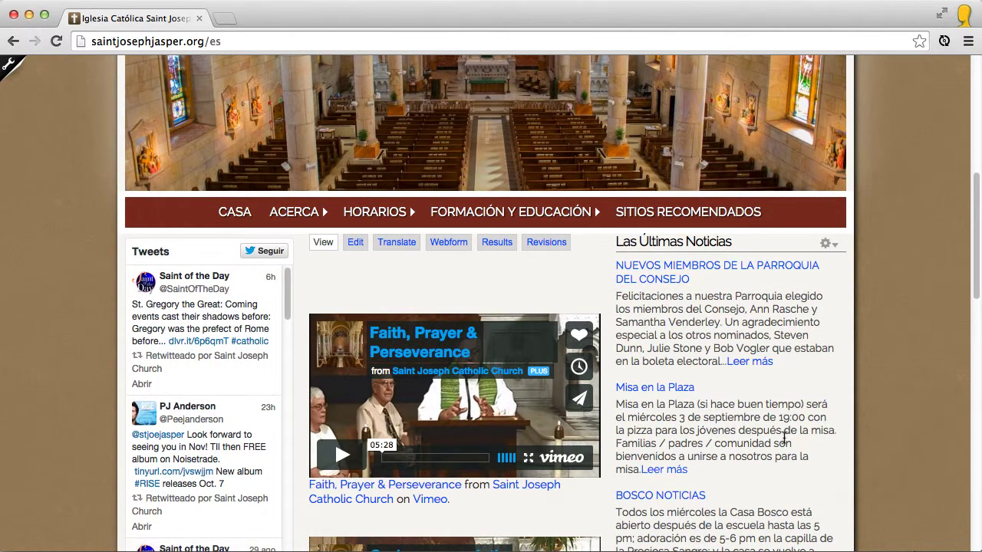
scroll(733, 429, "up", 2)
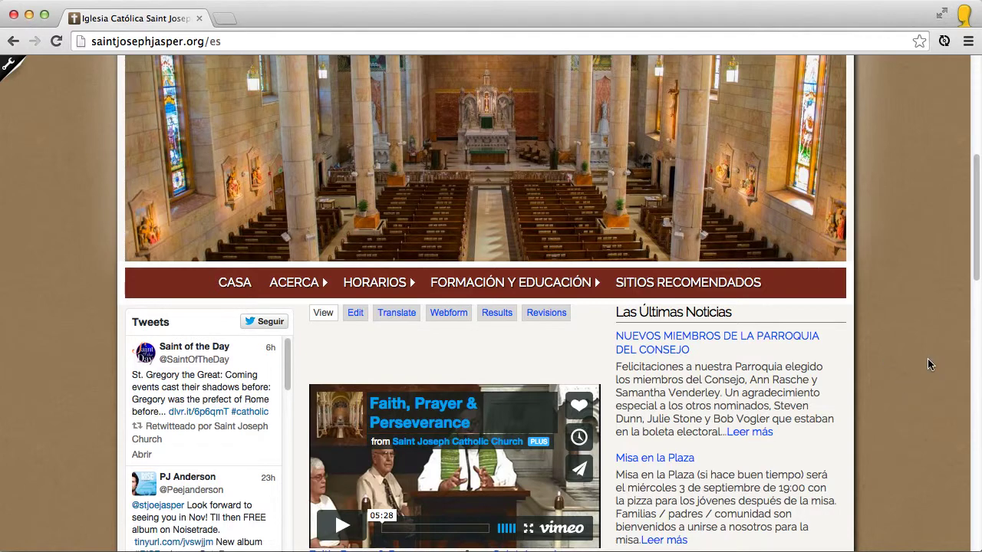
scroll(927, 358, "down", 10)
scroll(931, 353, "up", 2)
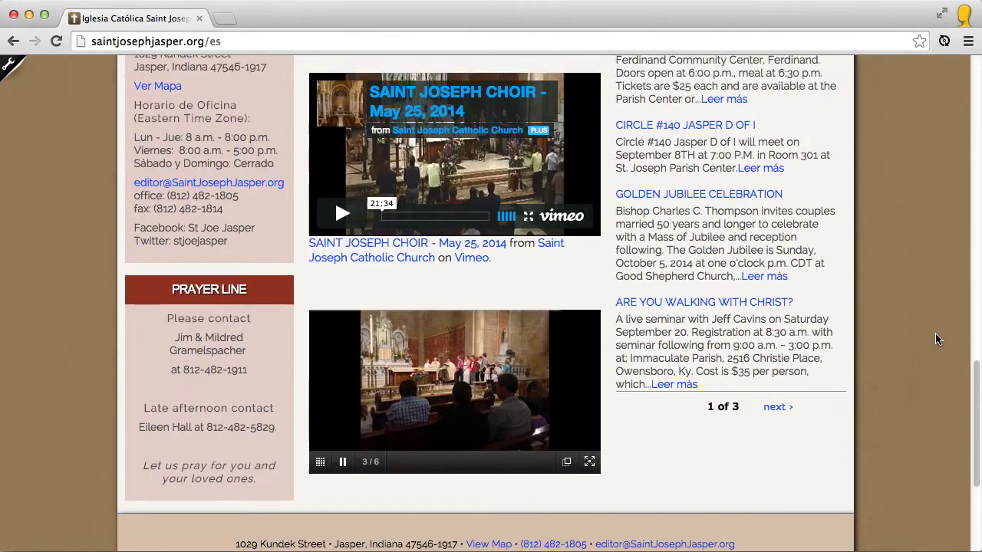
scroll(934, 339, "up", 1)
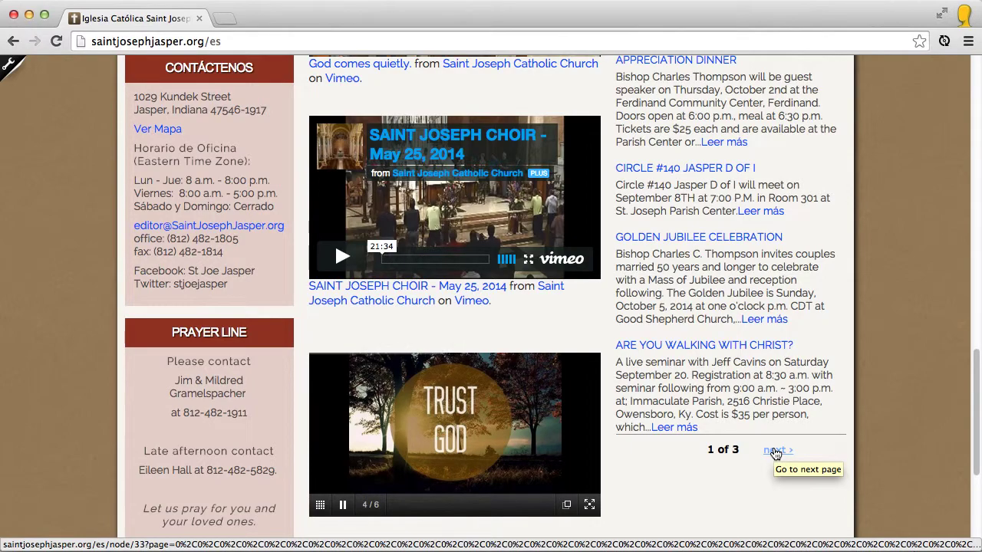
scroll(853, 445, "up", 10)
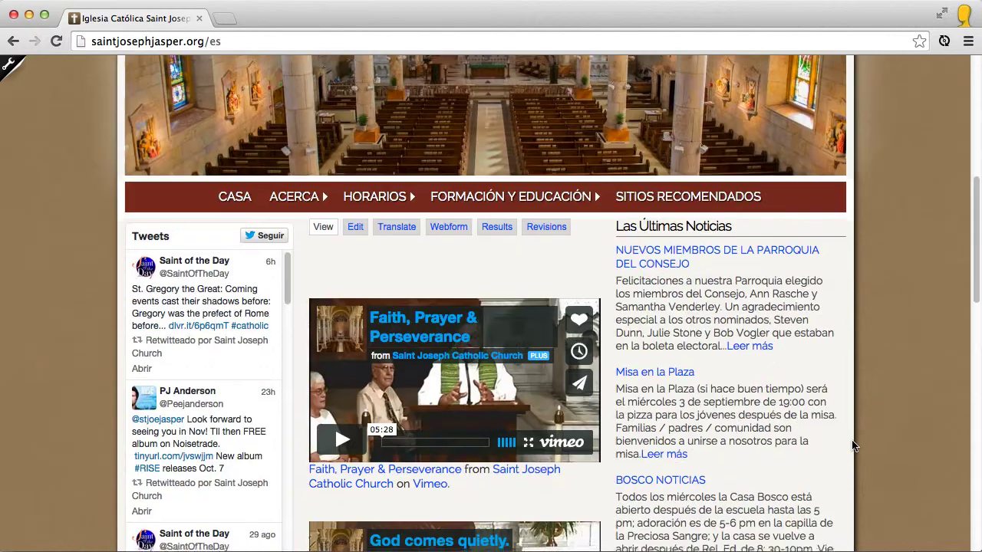
- Review the Spanish home page's header, main menu, tweets block and video section for translated and untranslated content
scroll(853, 445, "up", 9)
scroll(853, 445, "down", 3)
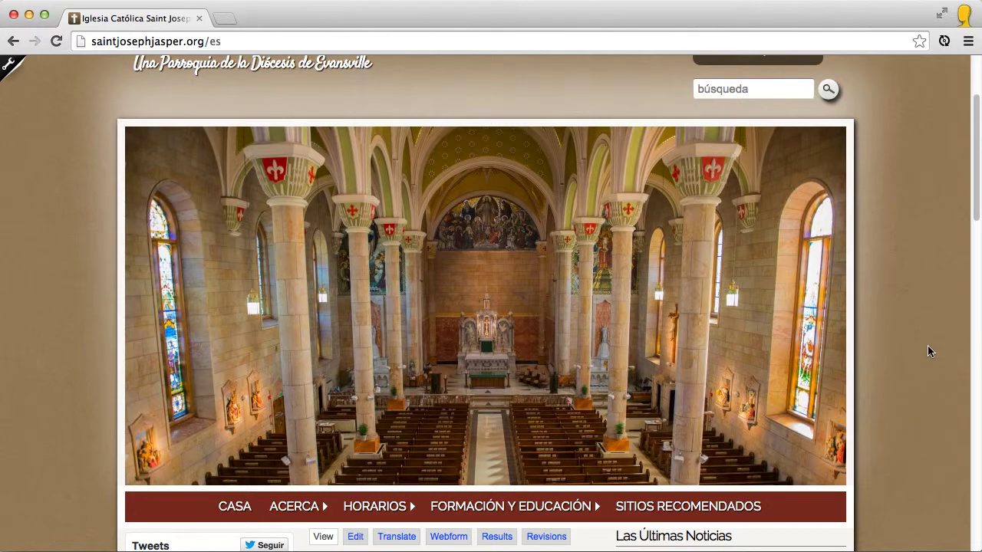
scroll(928, 351, "up", 3)
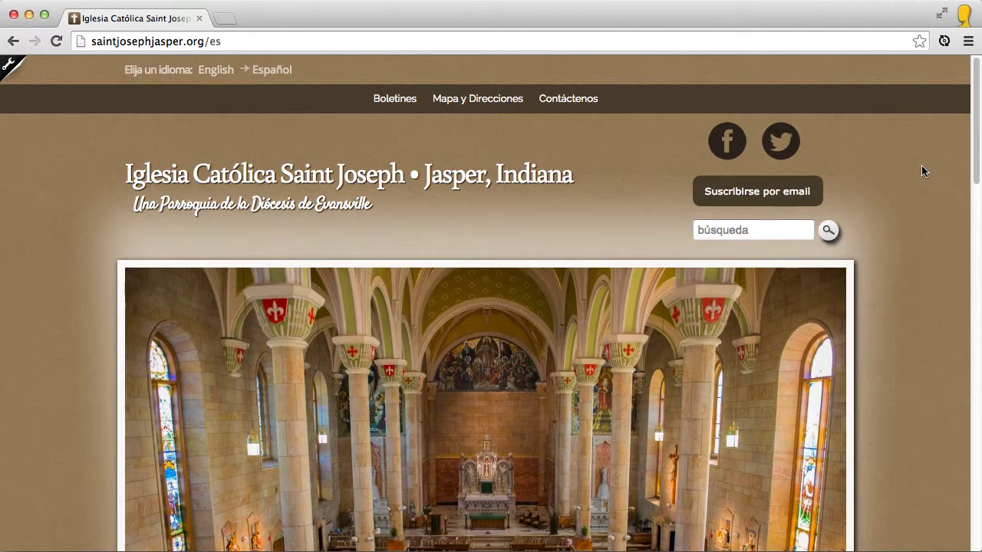
scroll(921, 170, "down", 3)
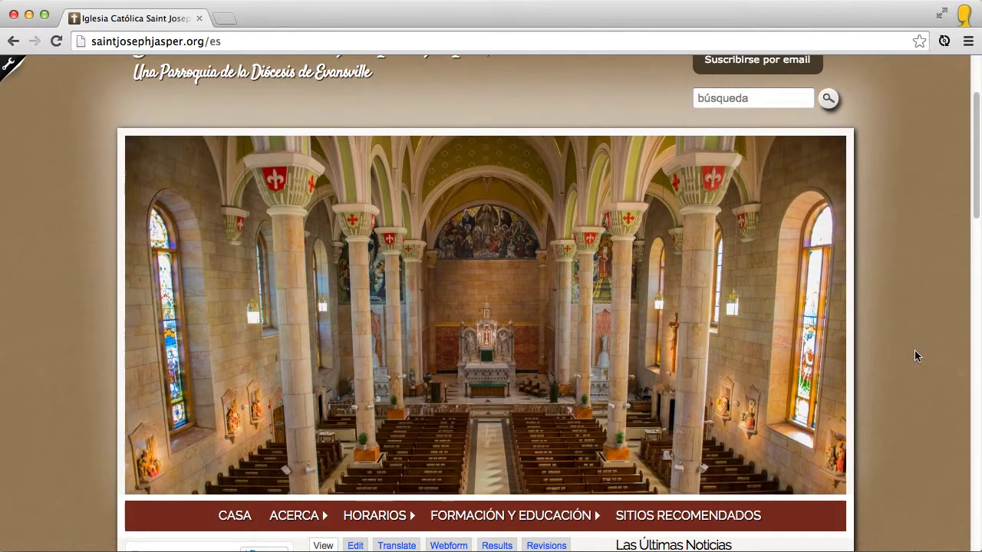
scroll(913, 356, "down", 3)
scroll(913, 356, "down", 5)
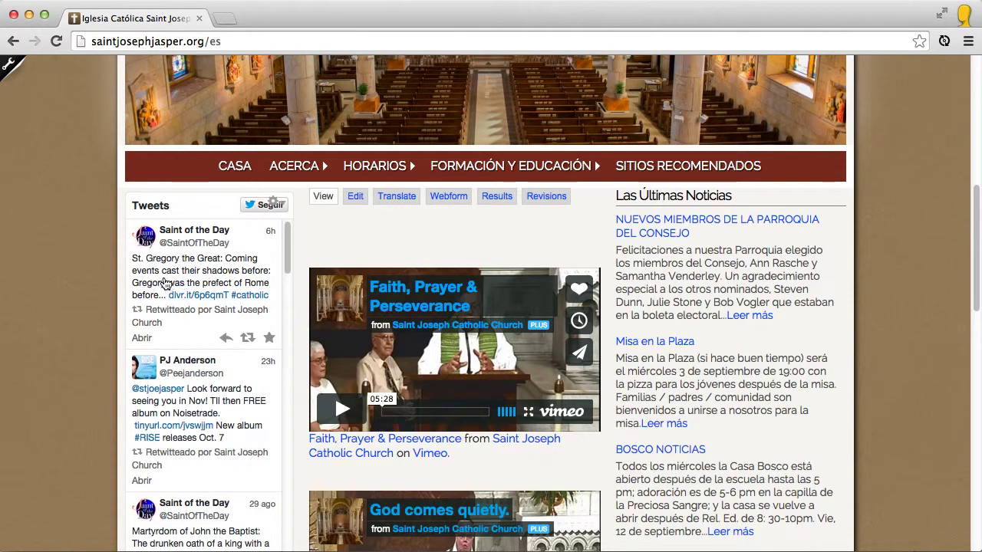
scroll(98, 269, "down", 3)
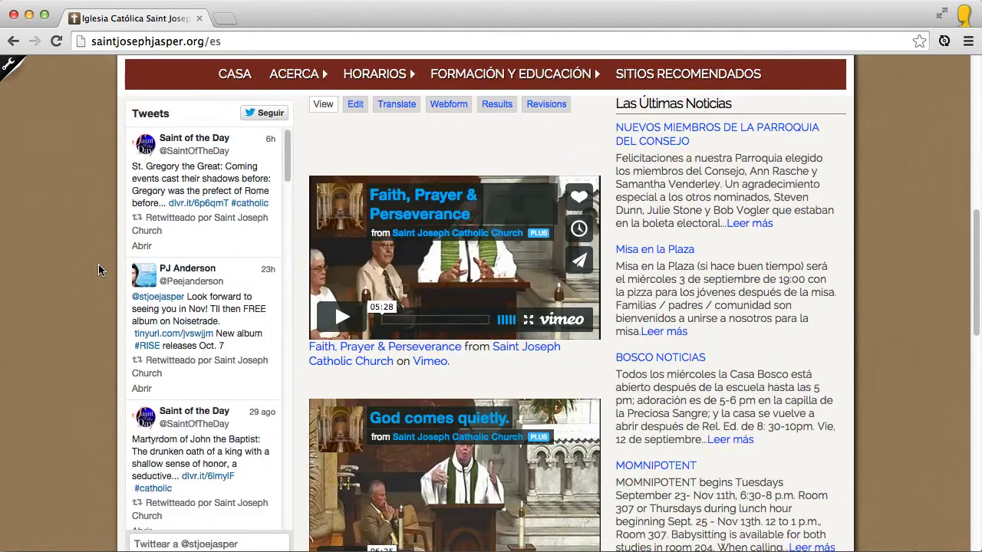
scroll(92, 264, "up", 1)
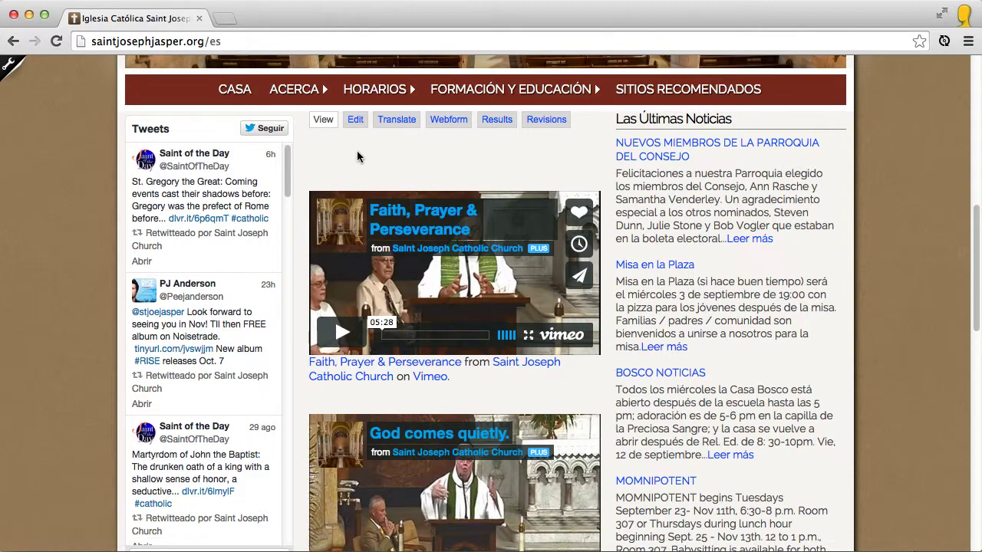
scroll(387, 151, "down", 7)
scroll(671, 224, "up", 6)
scroll(671, 226, "up", 10)
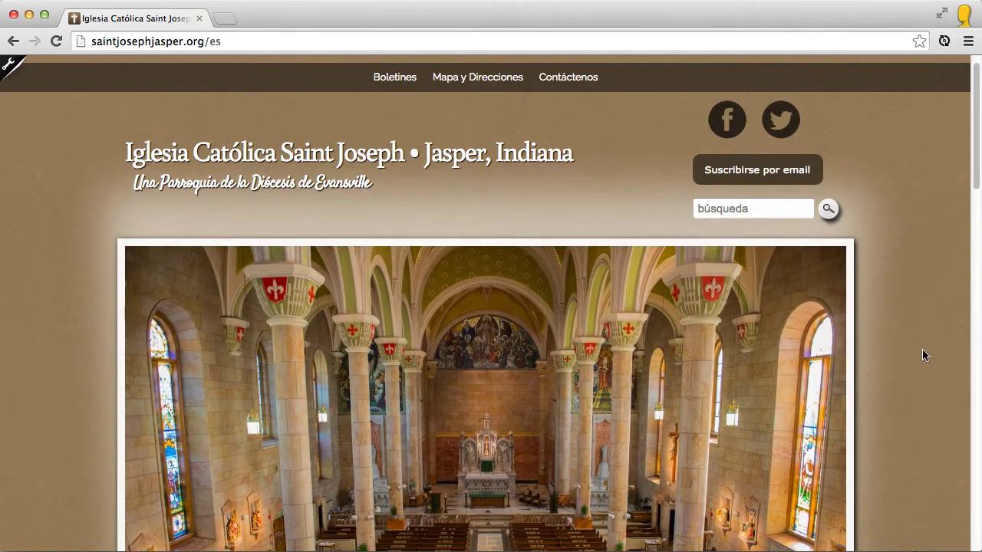
scroll(921, 349, "down", 5)
scroll(921, 349, "up", 6)
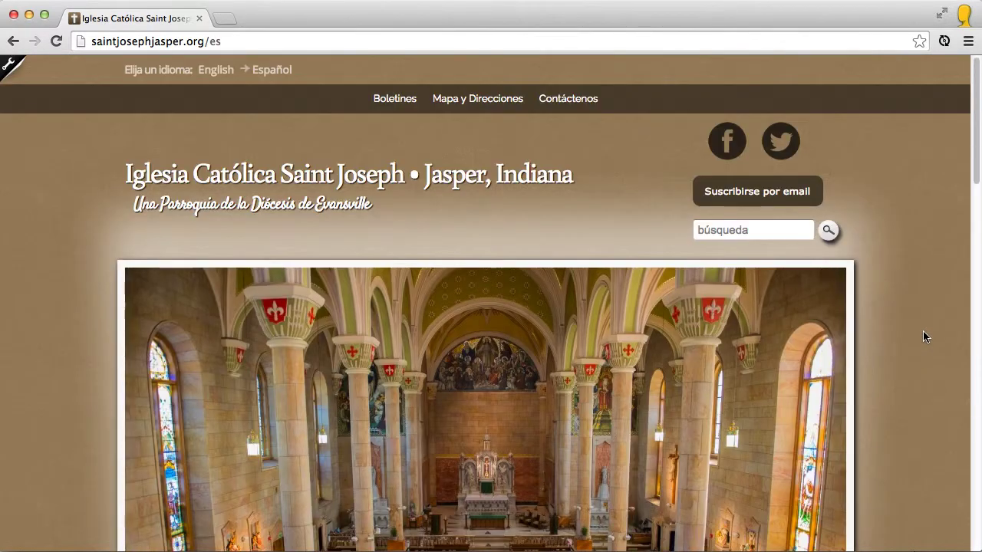